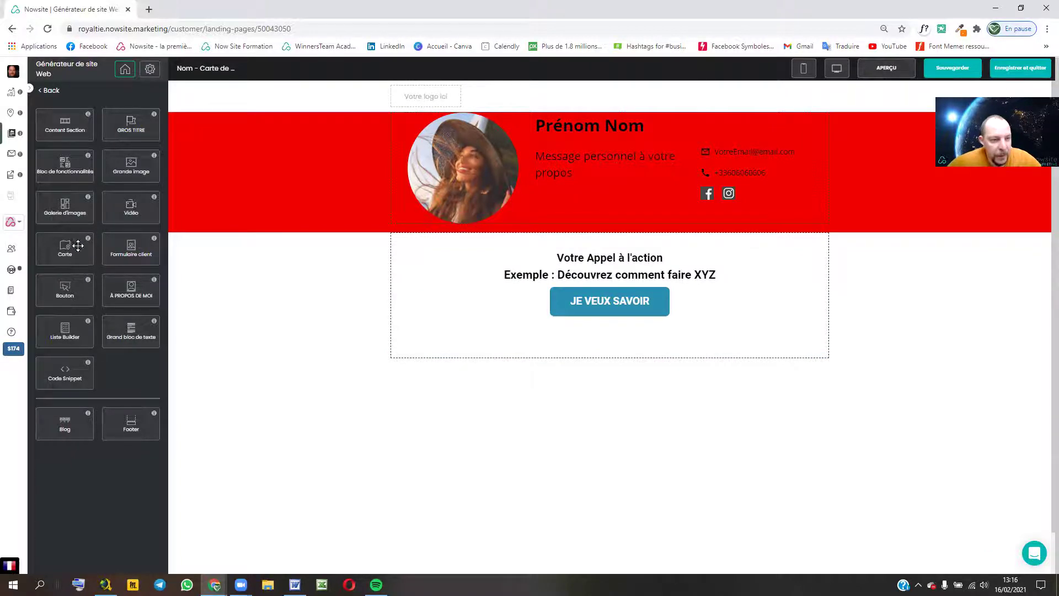
Step: Add a button block below the profile in the red section, with title "Votre appel à l'action" and button text "je veux savoir"
drag(63, 282, 681, 215)
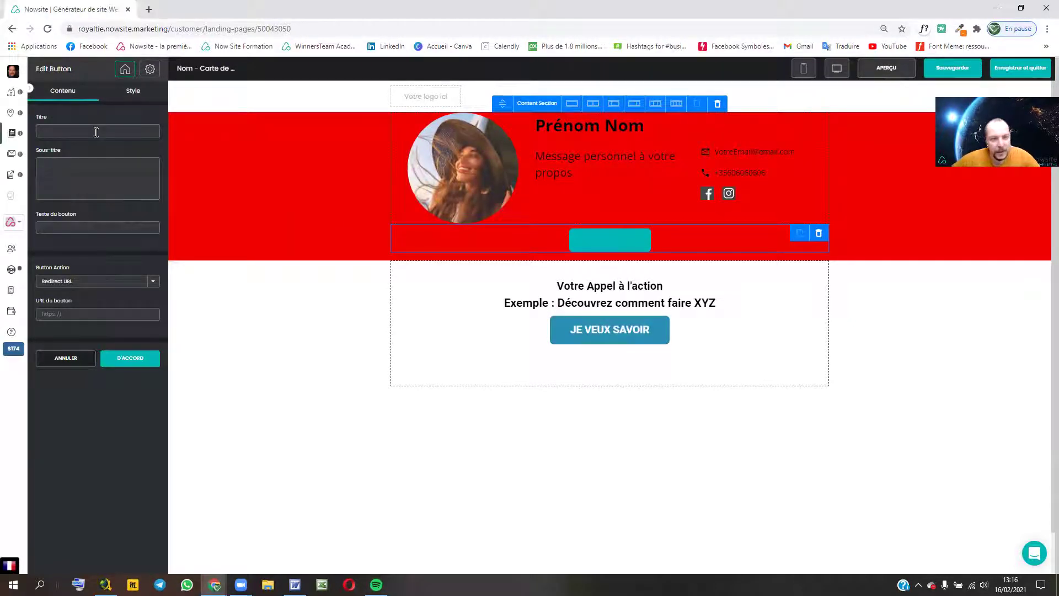
text(Votre)
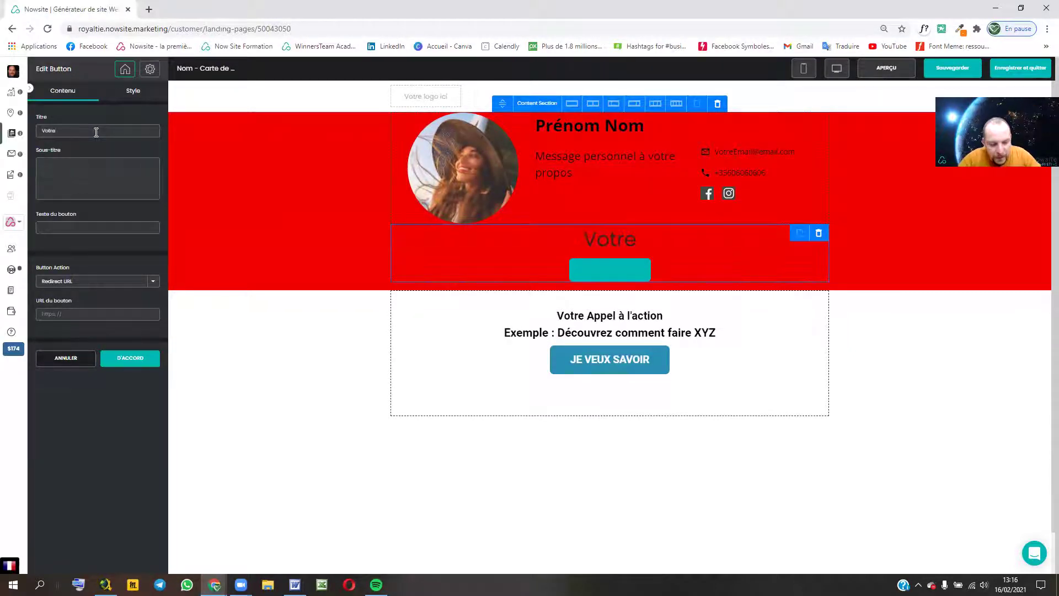
text( appel a)
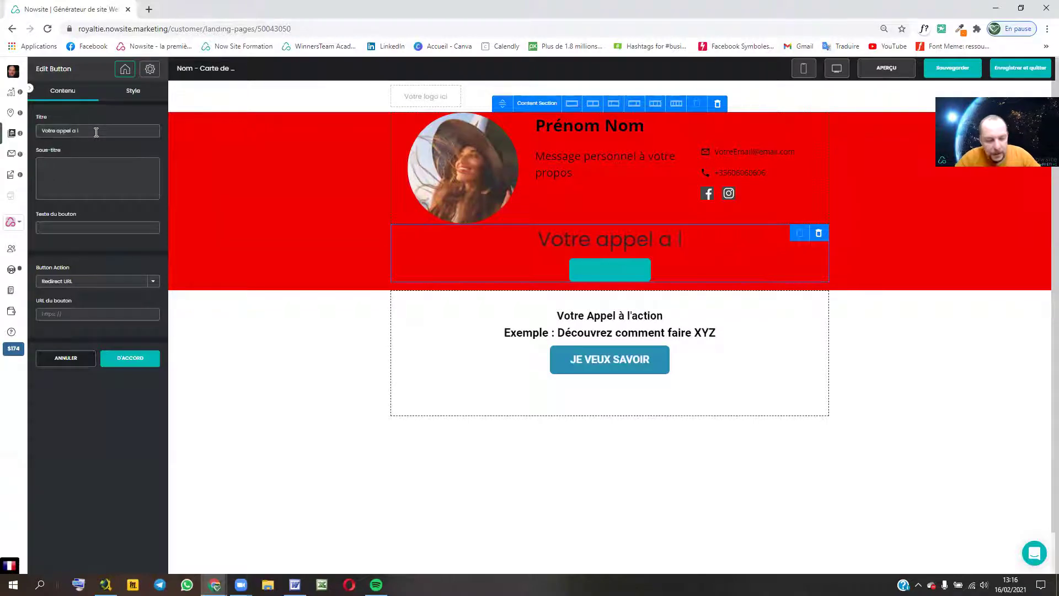
key(BackSpace)
text(à l'action)
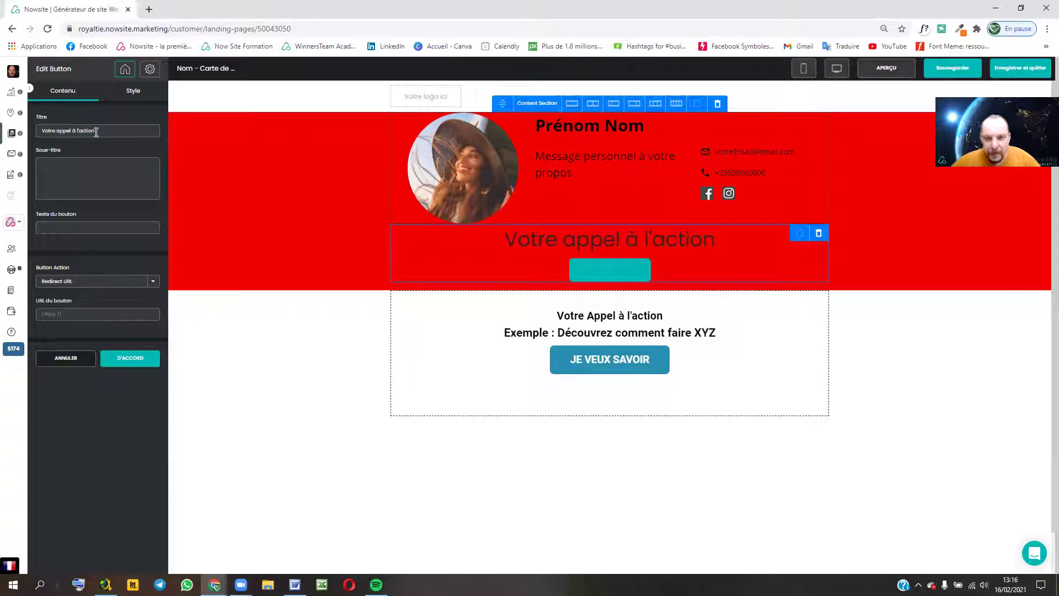
click(51, 229)
text(Je veux savoitr)
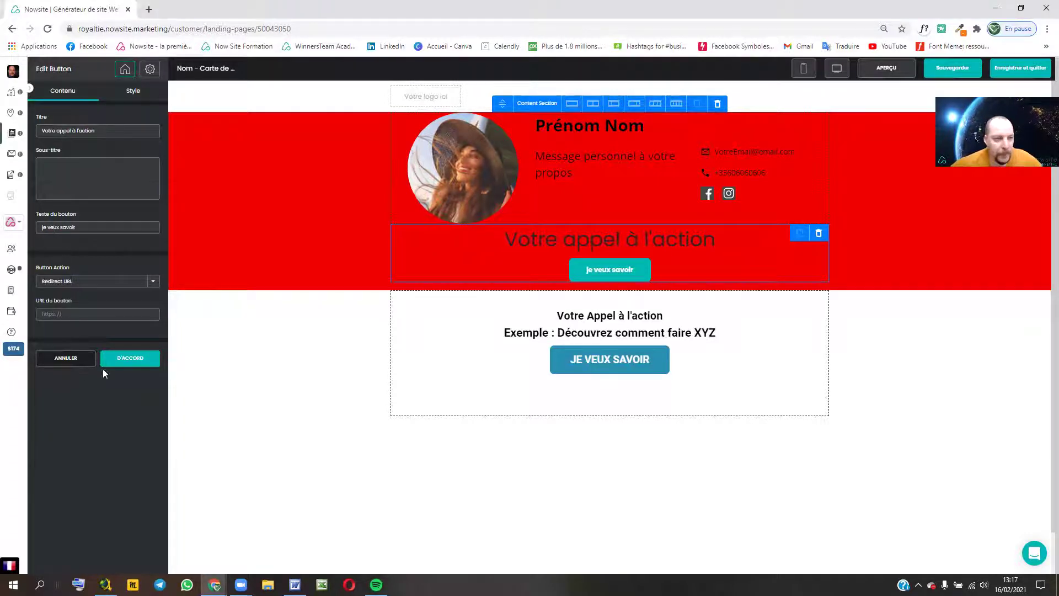
click(106, 281)
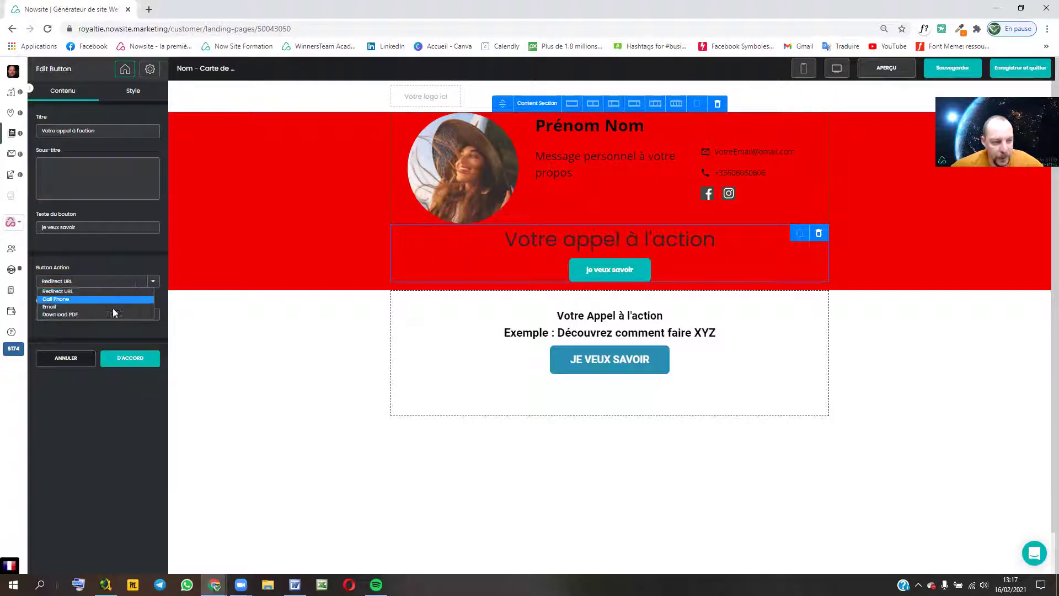
click(113, 271)
click(113, 315)
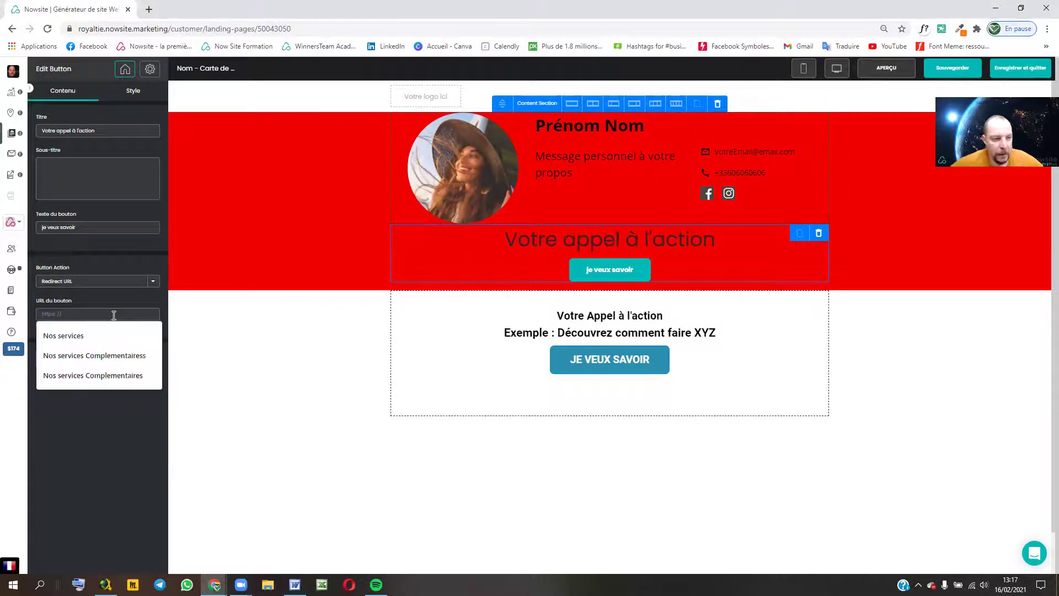
text(http)
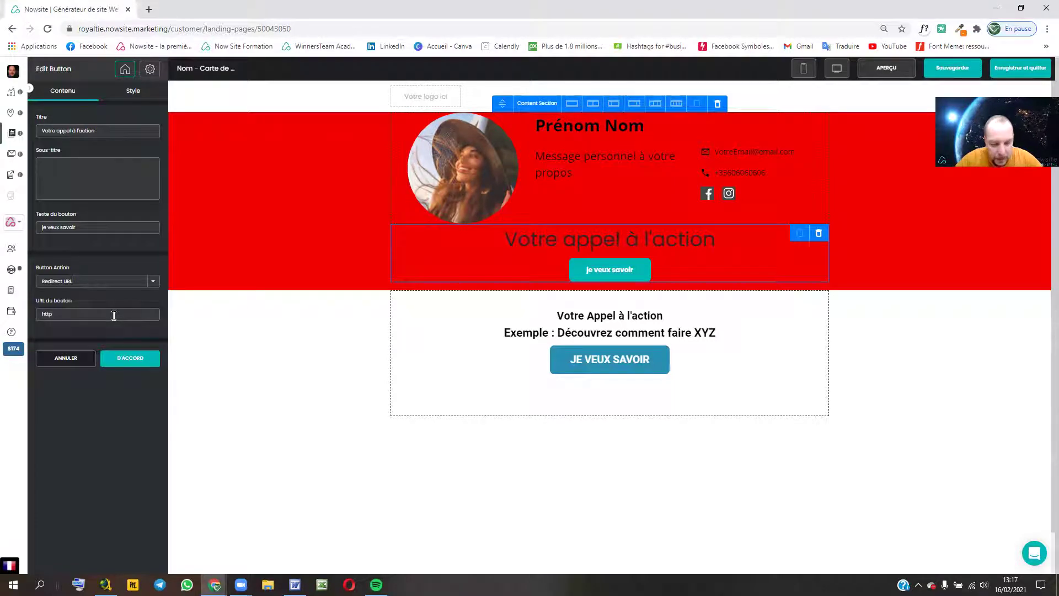
text(://www)
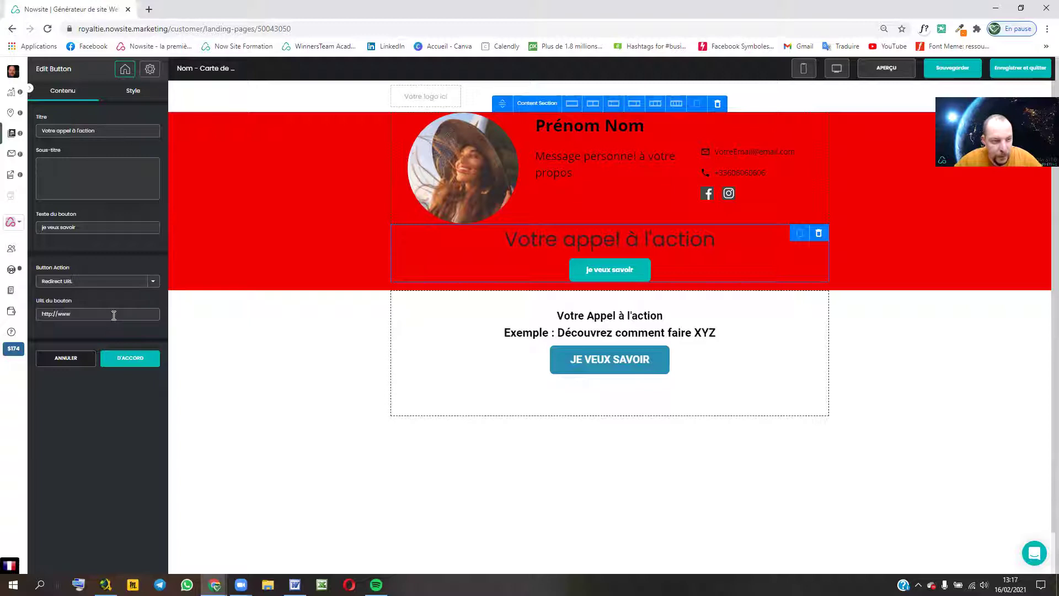
text(.google.fr)
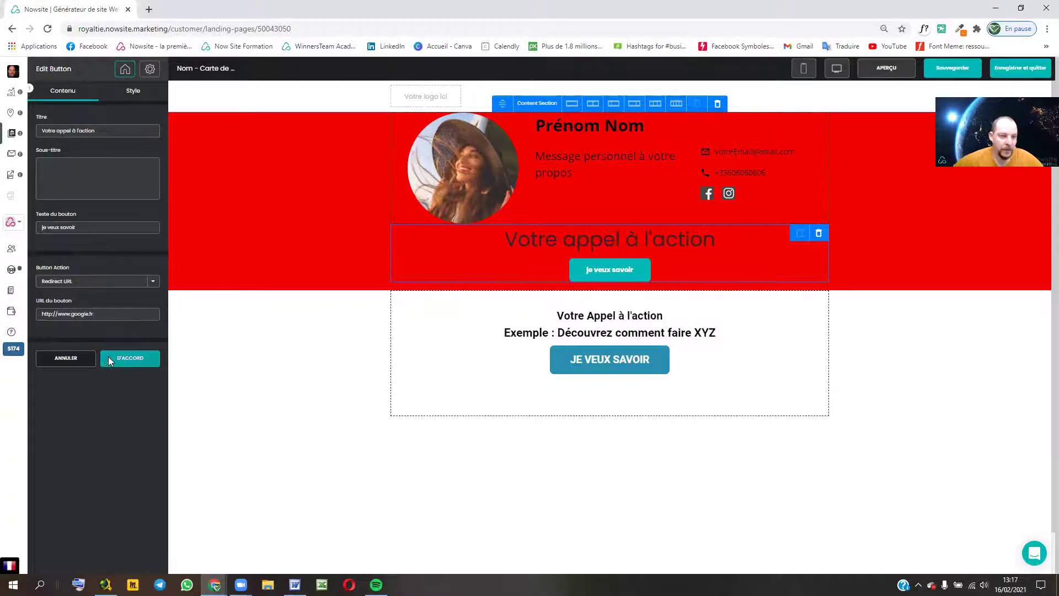
click(108, 356)
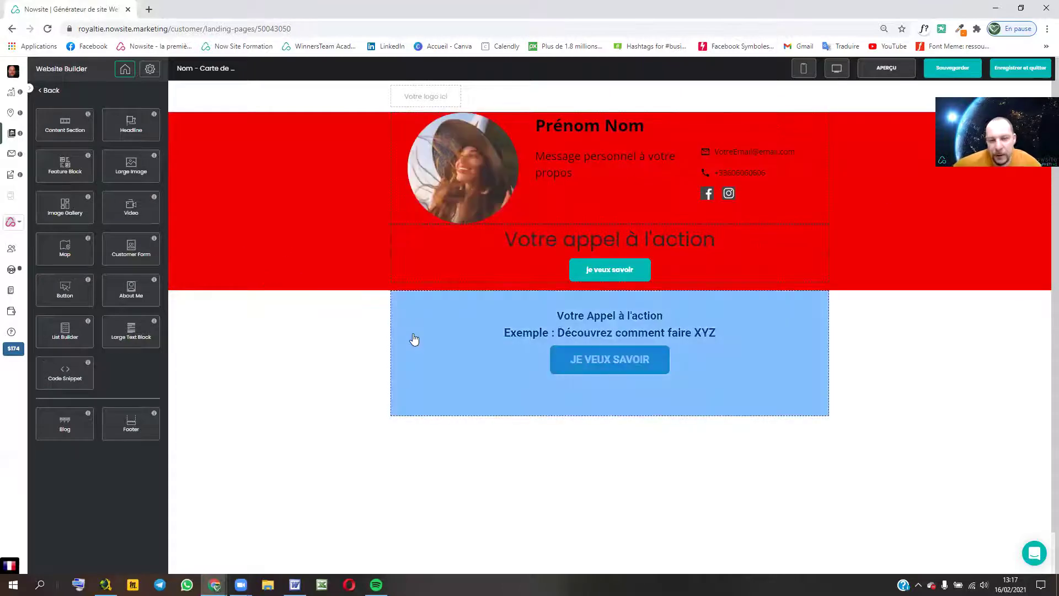
Step: Delete the old content section containing the blue "JE VEUX SAVOIR" button
click(482, 331)
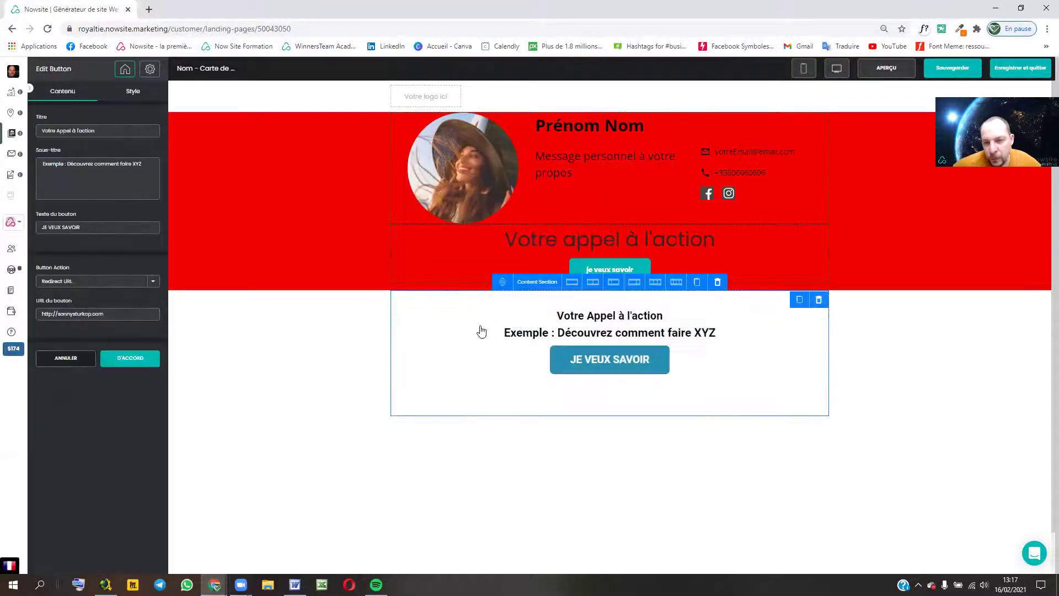
click(720, 283)
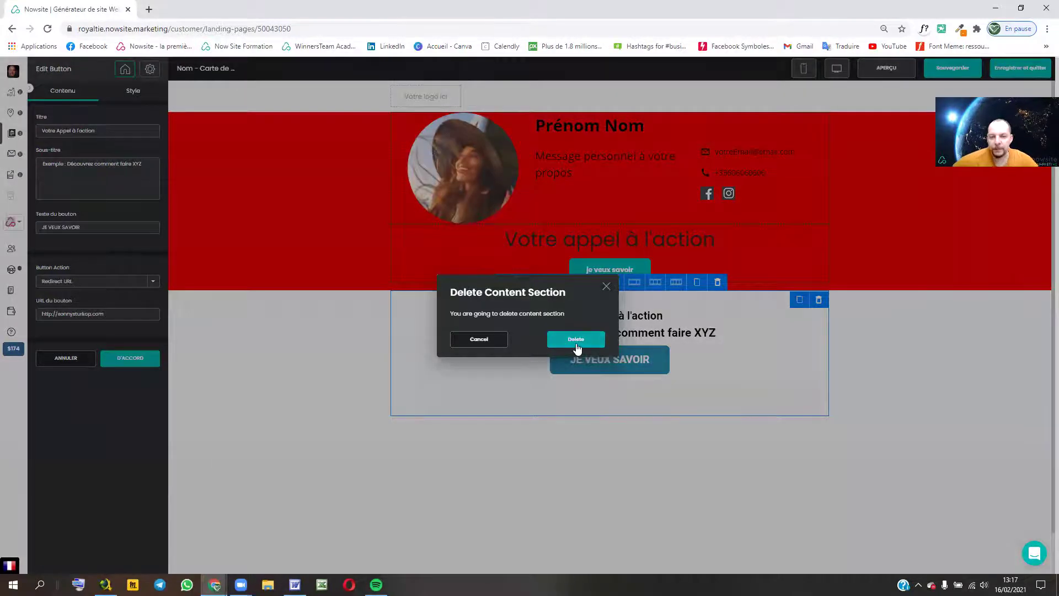
click(577, 339)
Step: Save the page, preview the red card with its new button, and return to the editor
click(954, 67)
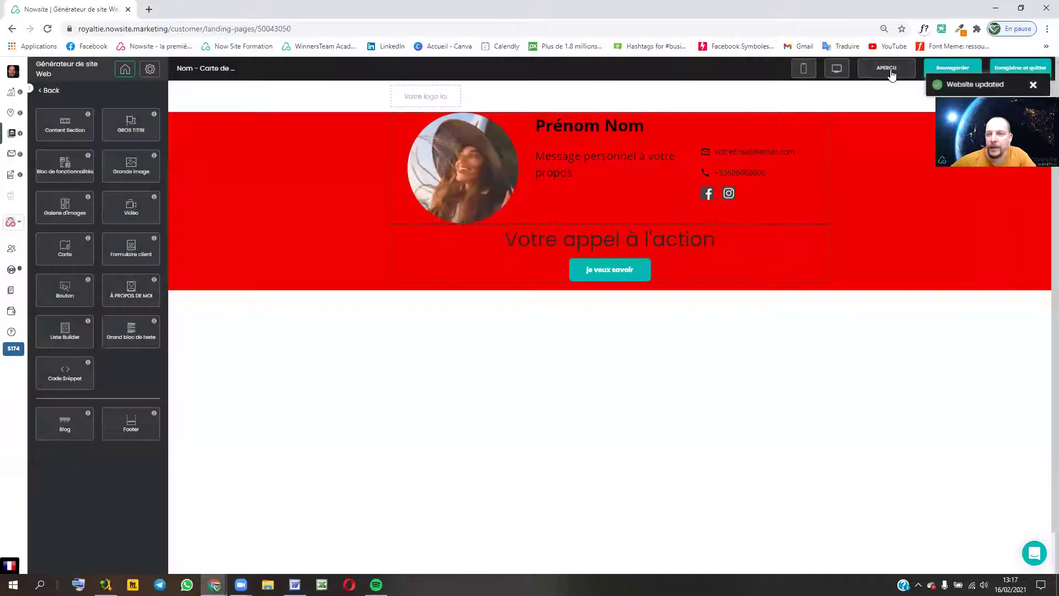
click(887, 69)
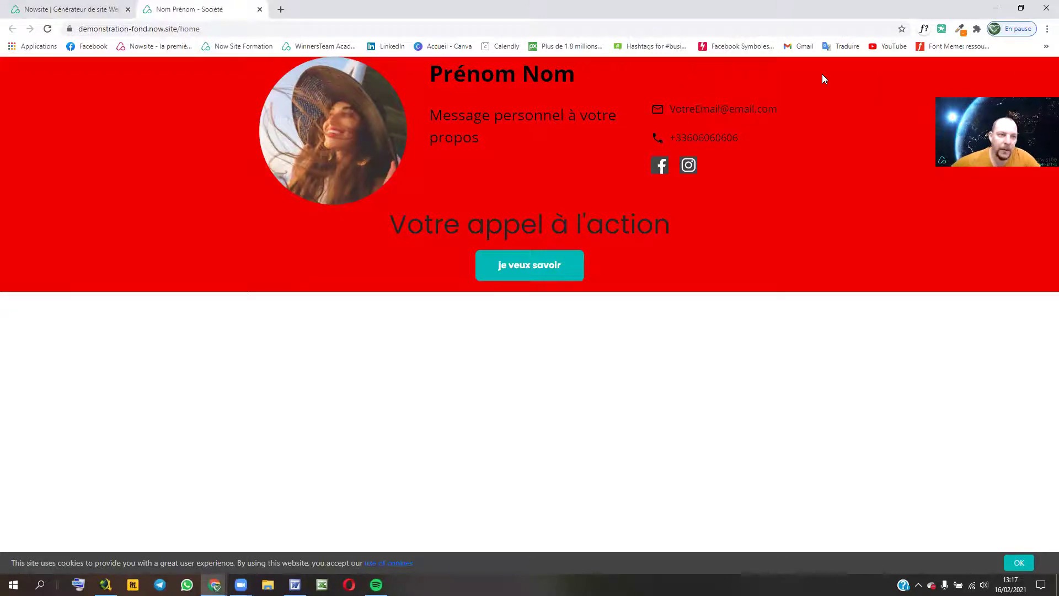
click(260, 9)
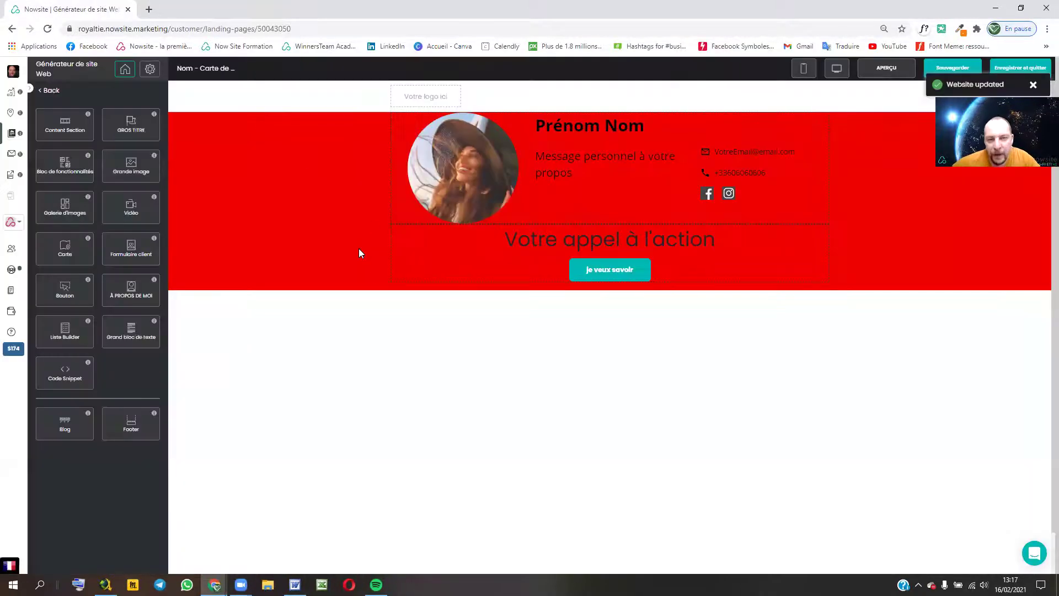
Step: Switch the red section's background style from solid colour to Image
click(313, 223)
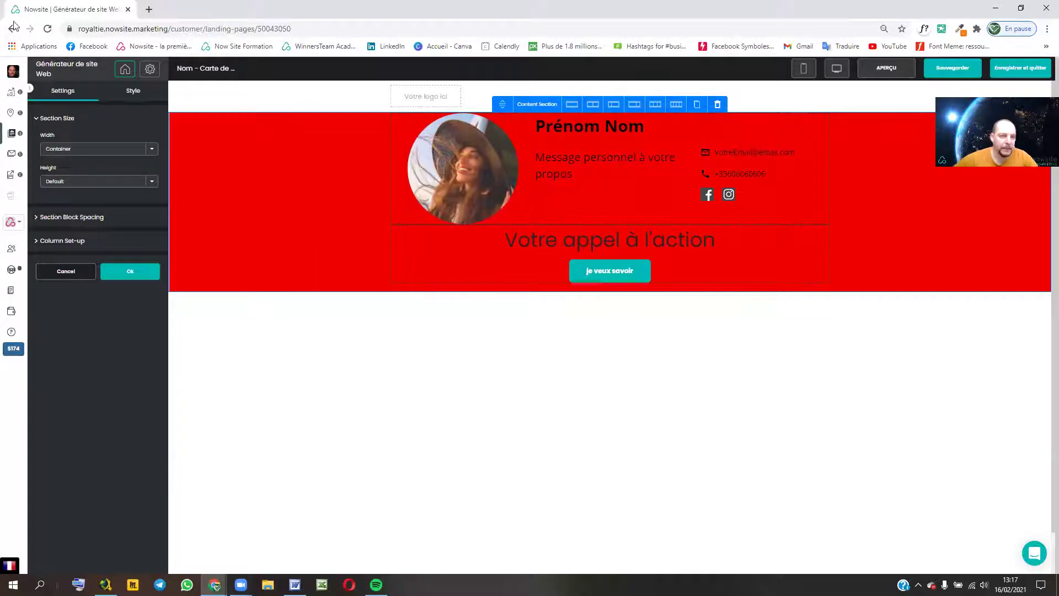
click(127, 96)
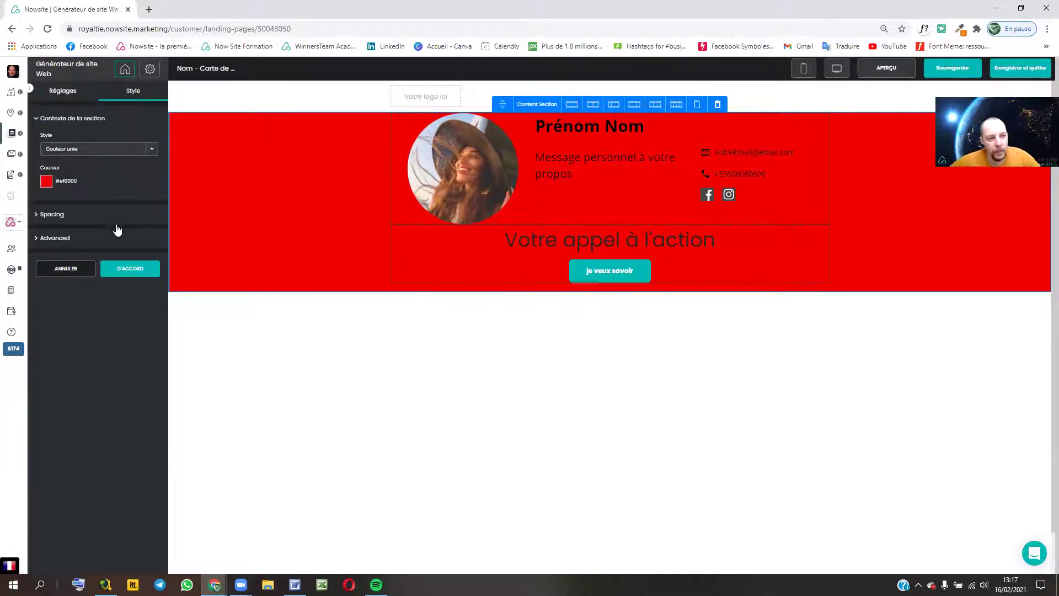
click(151, 150)
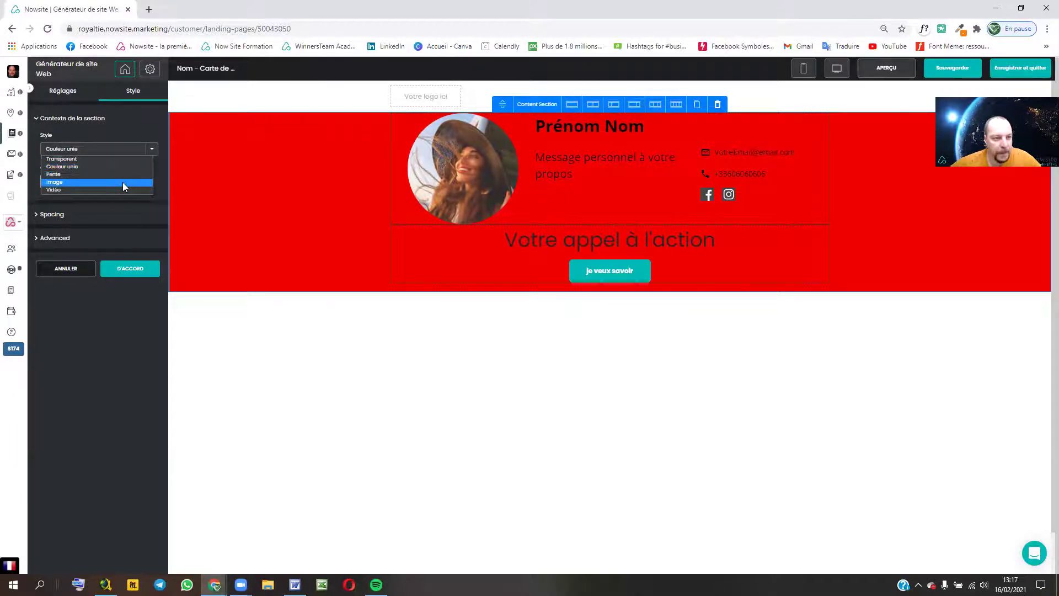
click(122, 182)
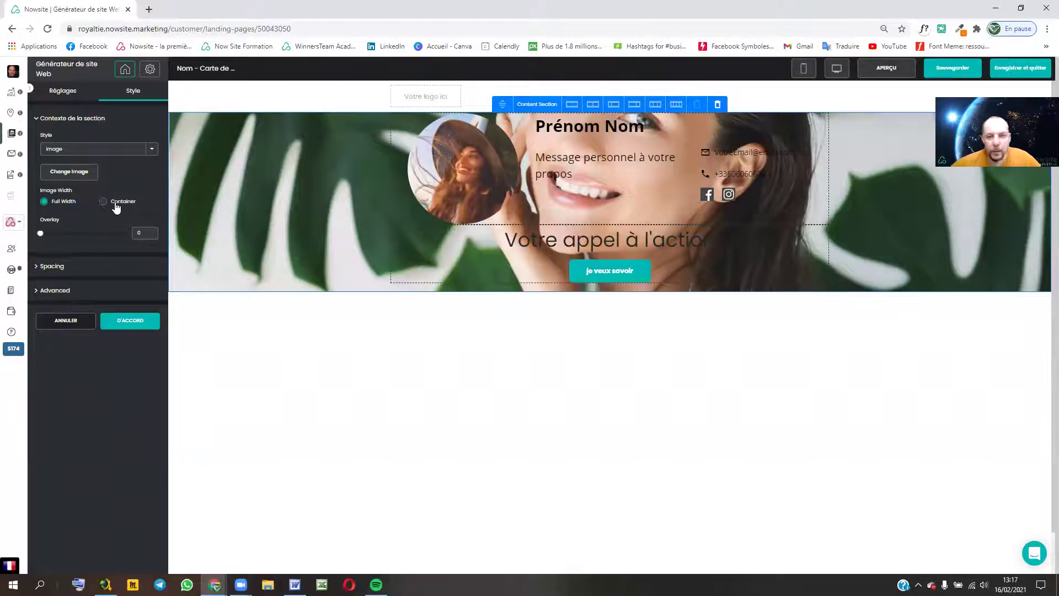
Step: Replace the section's background image with the uploaded file business-grand-5-.jpeg, accepting the full crop
click(72, 172)
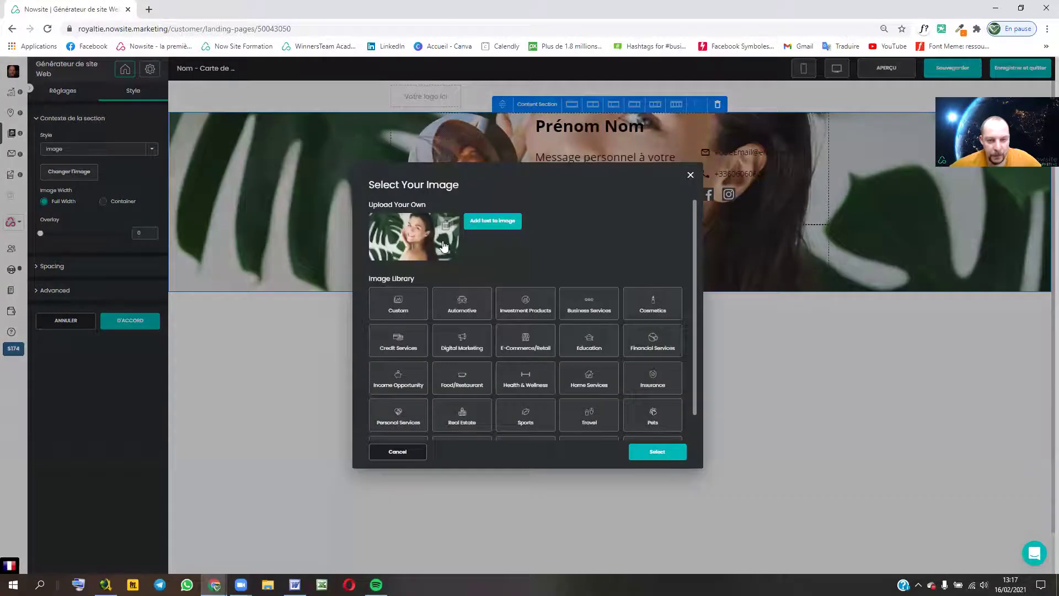
click(404, 244)
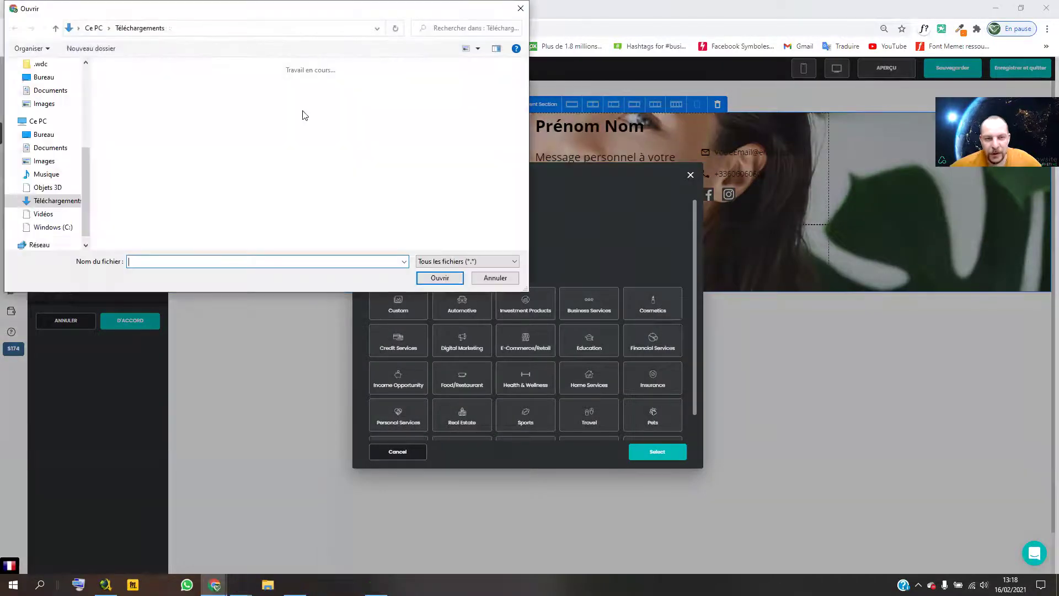
scroll(289, 171, down, 1)
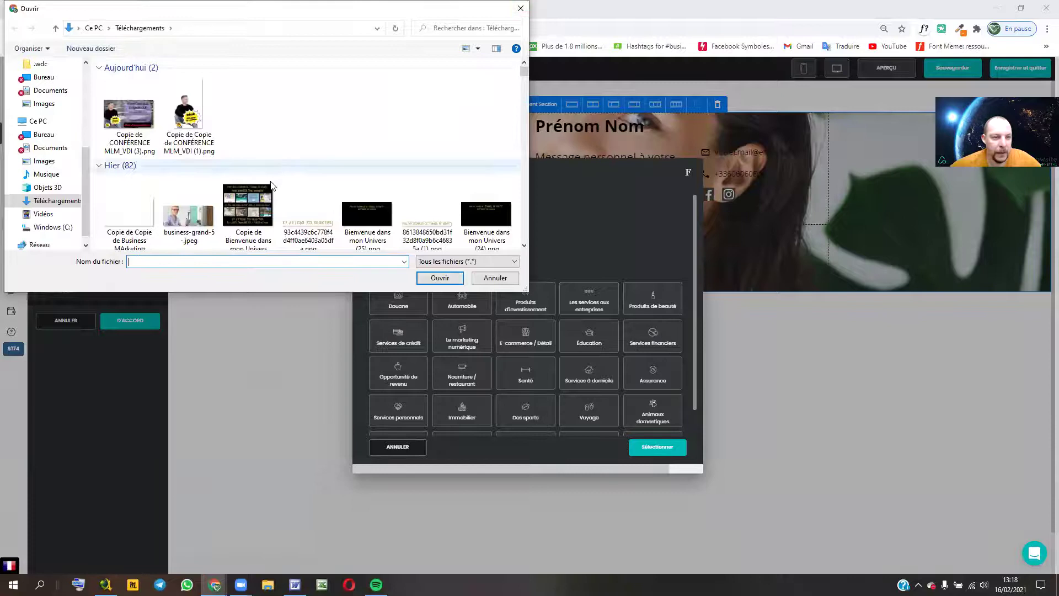
click(188, 196)
click(439, 277)
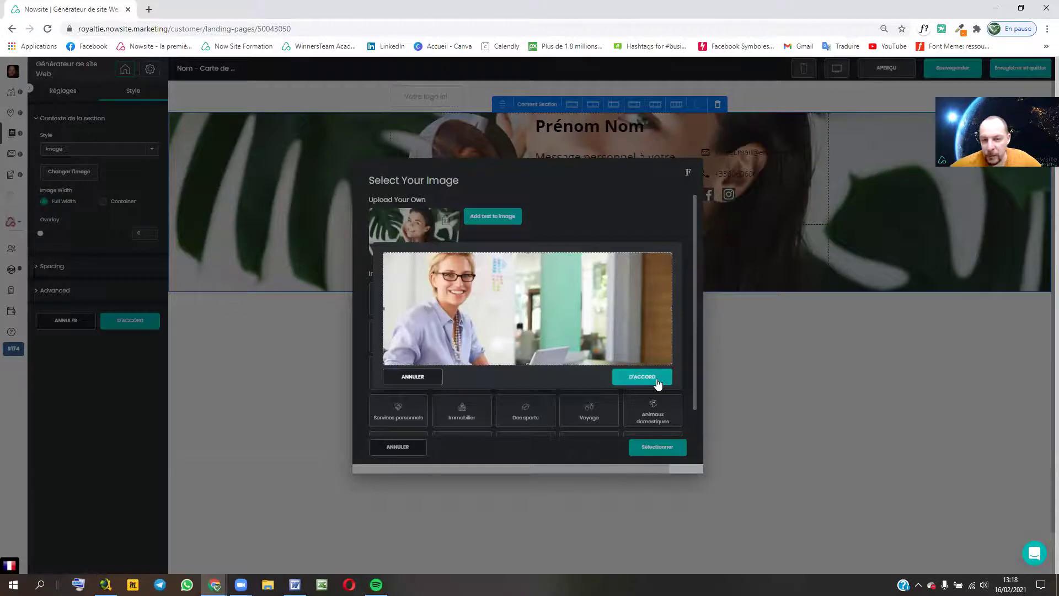
click(659, 379)
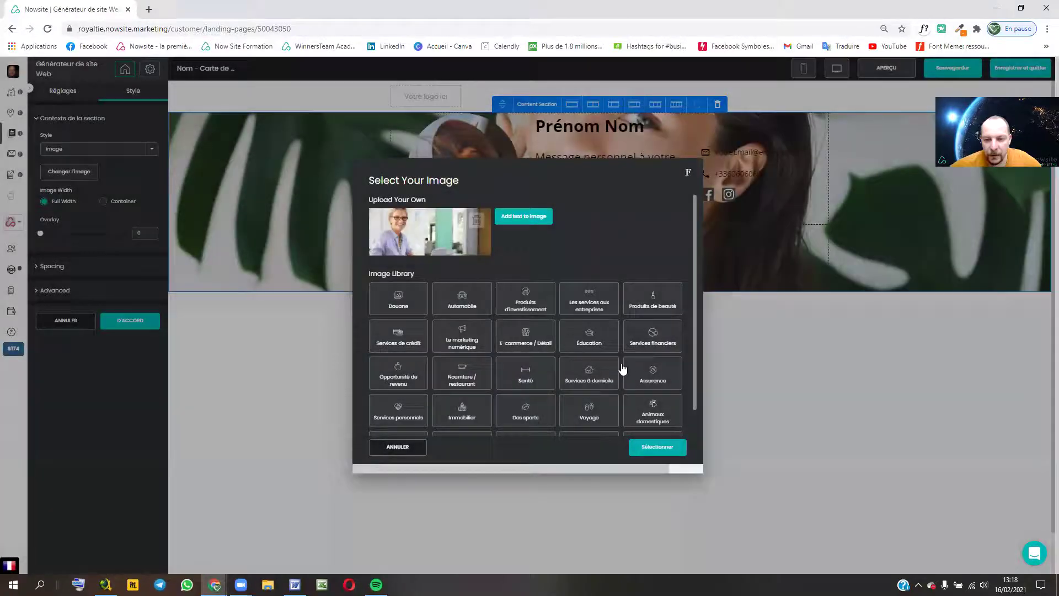
click(681, 452)
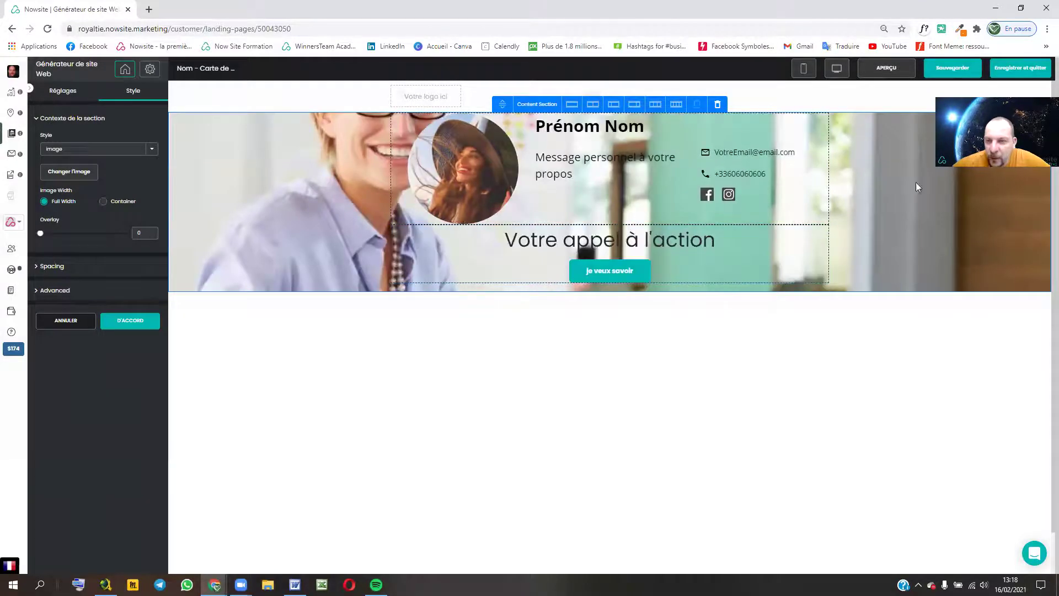
Step: Set the background image width to Container, accept the style and save the page
click(107, 202)
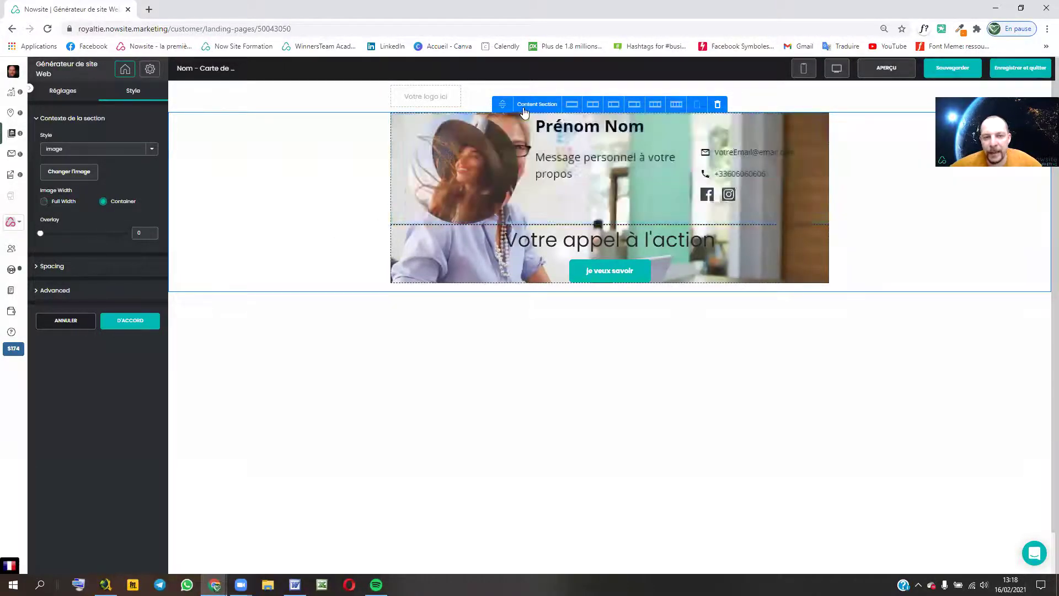
click(137, 323)
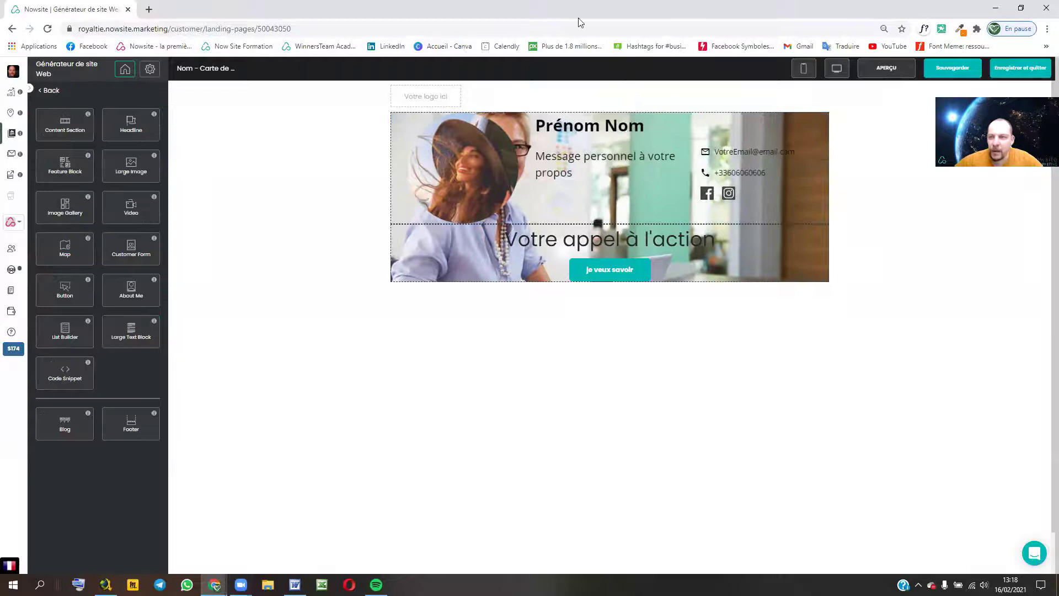
click(953, 67)
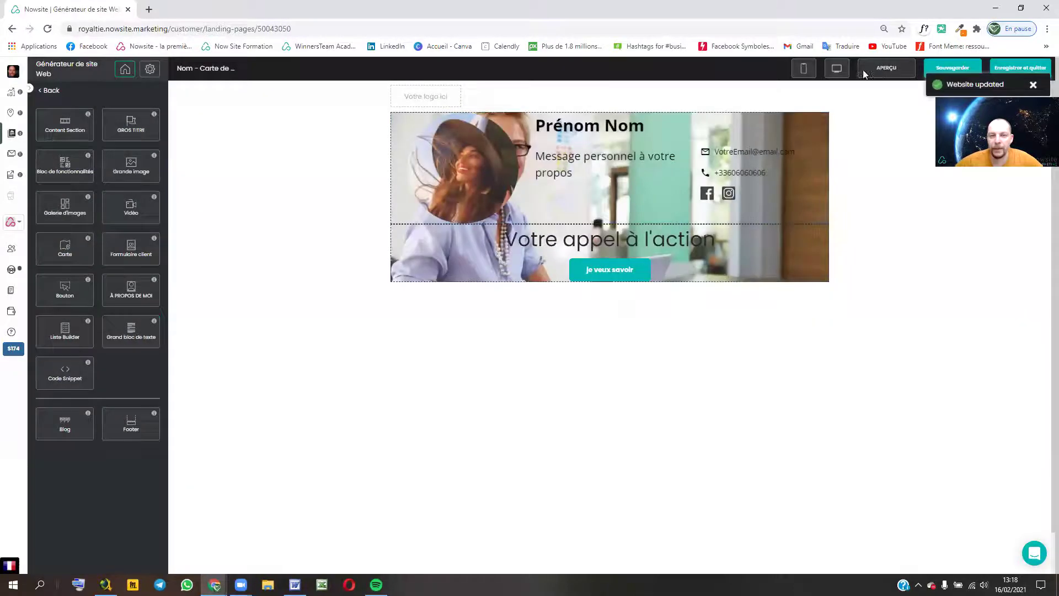
Step: Preview the page with the container-width background image, then close the preview
click(878, 70)
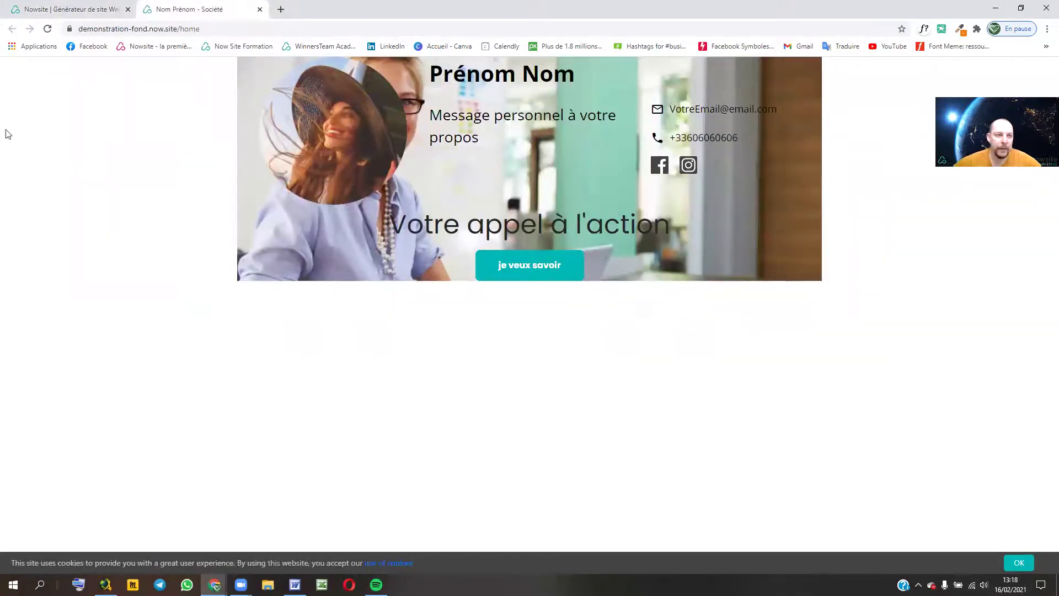
click(80, 12)
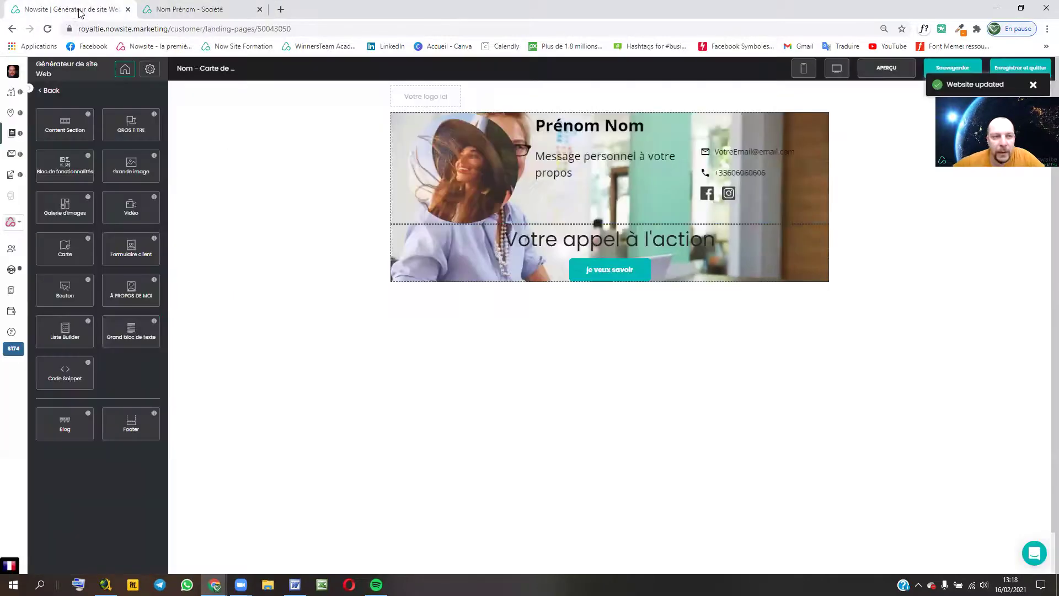
click(189, 12)
click(259, 9)
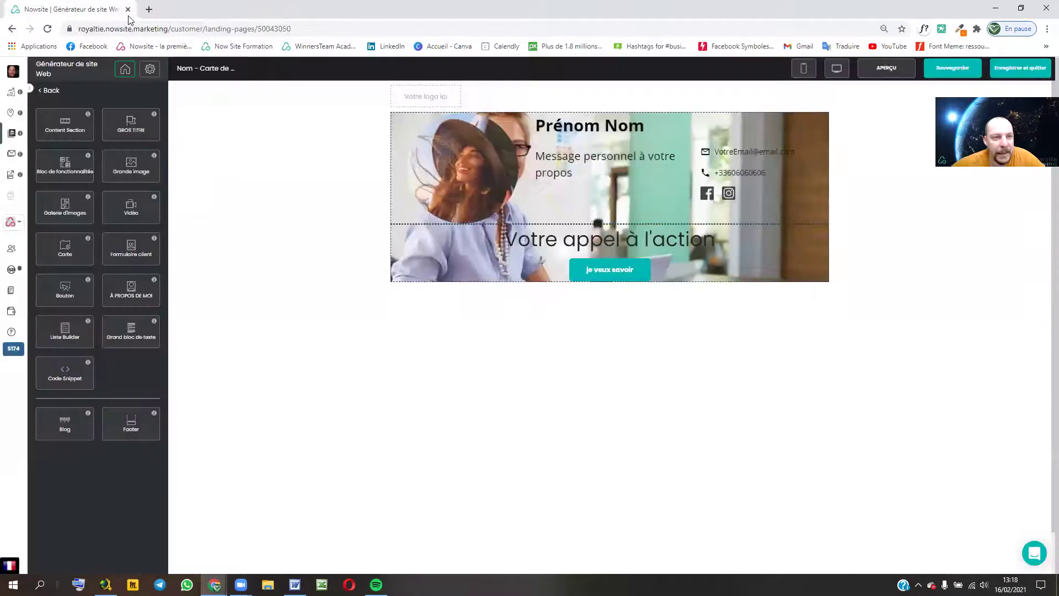
Step: Set the content section's top margin to 20 px and accept the style
click(54, 90)
click(149, 153)
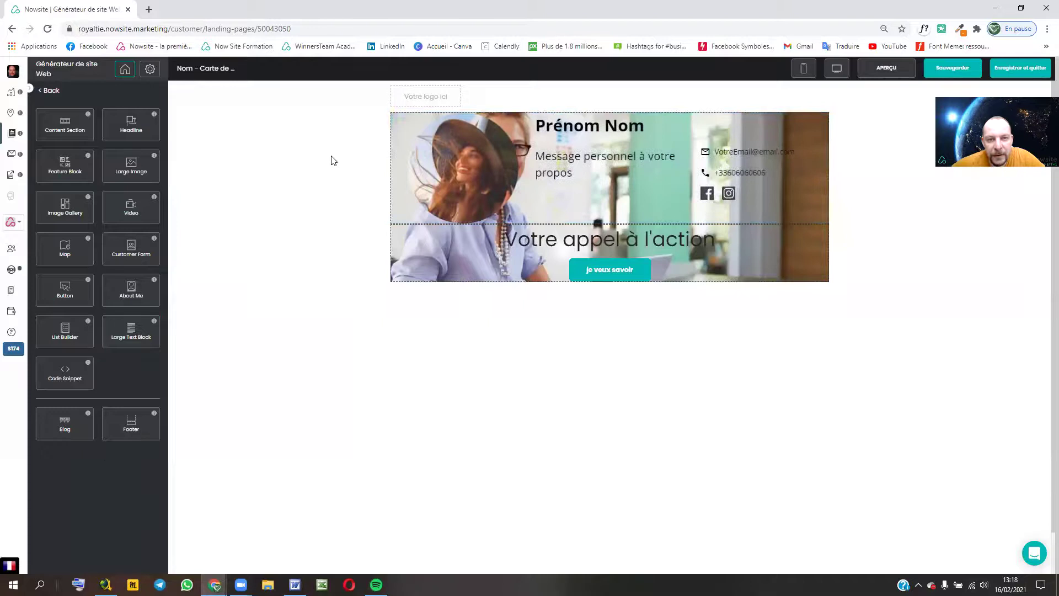
click(300, 160)
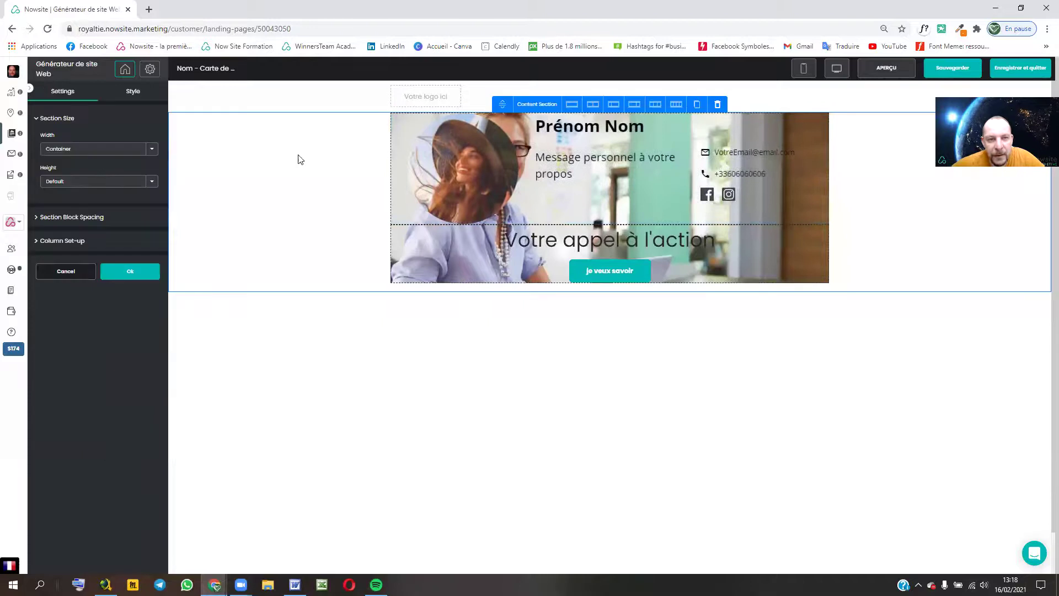
click(131, 91)
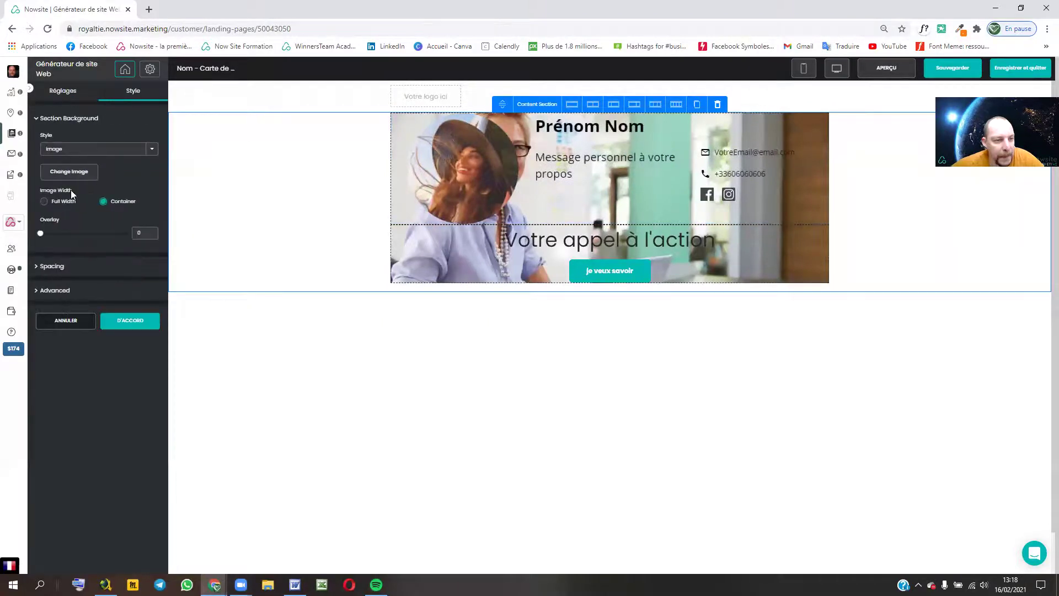
click(54, 267)
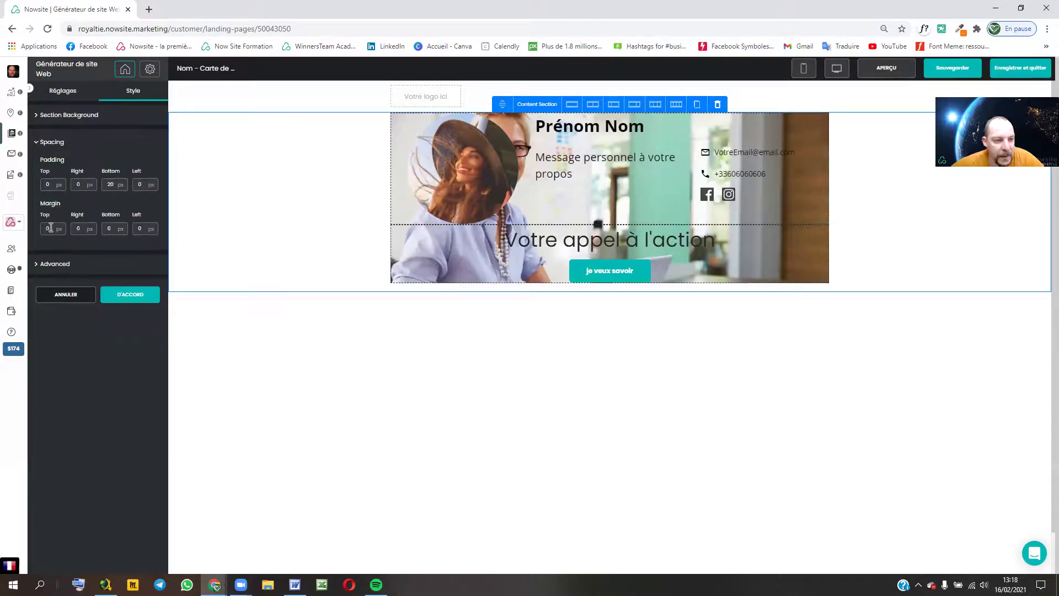
text(20)
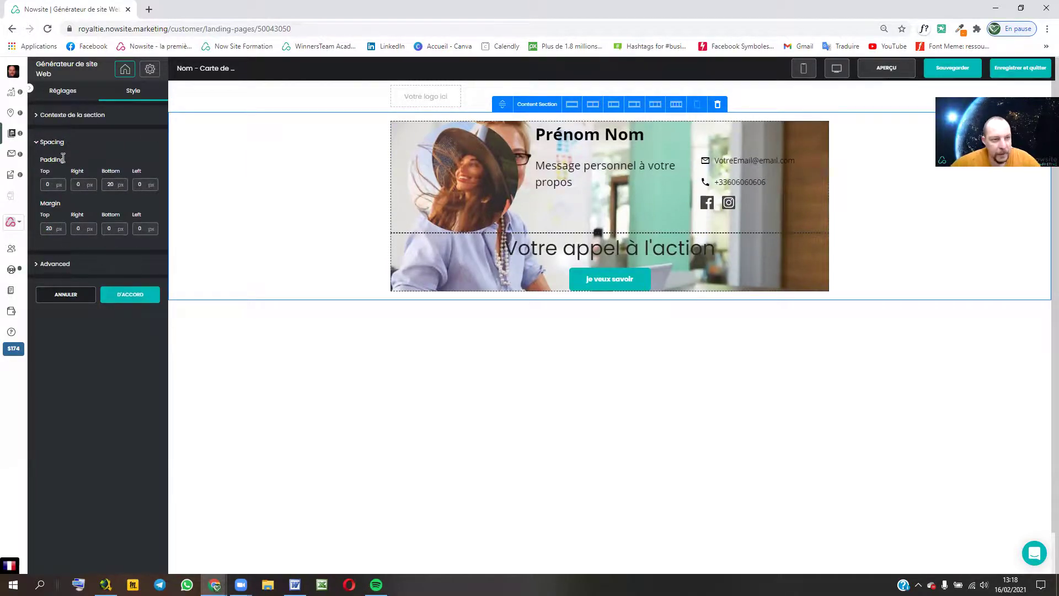
click(130, 295)
Step: Save the page and preview the card's new top spacing, closing the preview when done
click(936, 76)
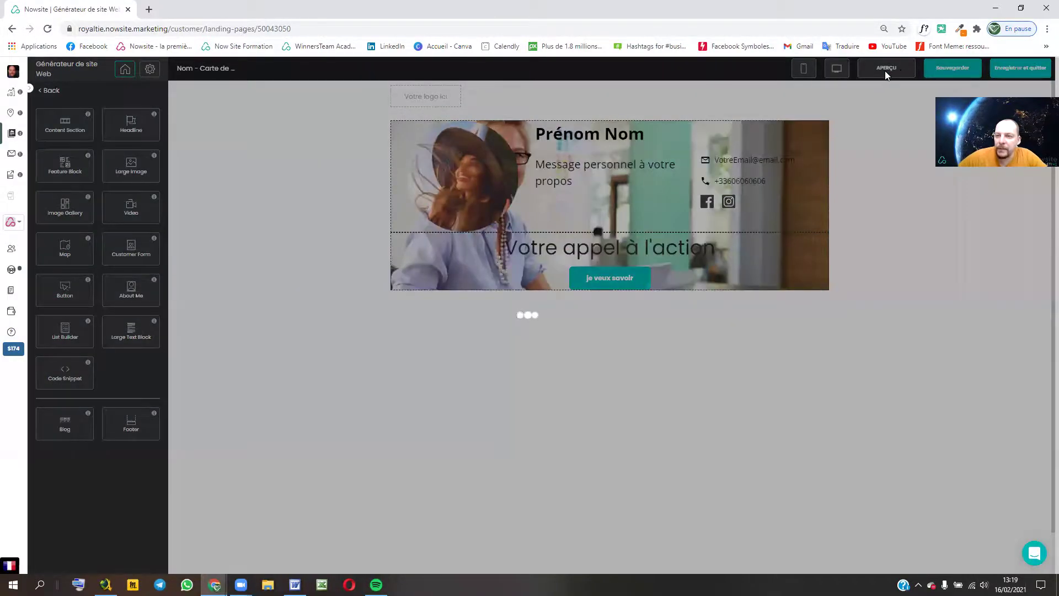
click(885, 71)
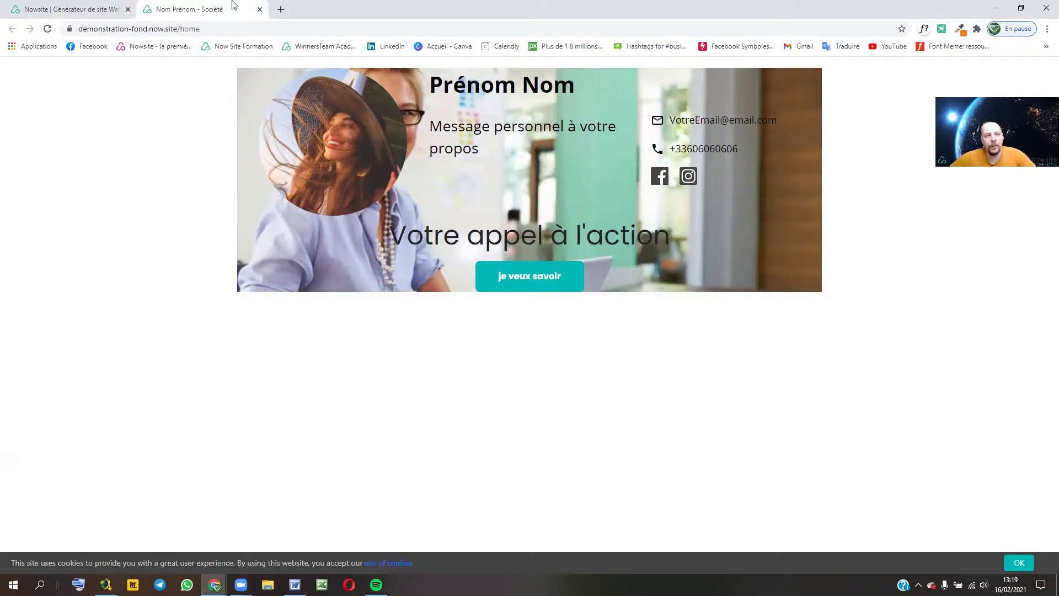
click(260, 10)
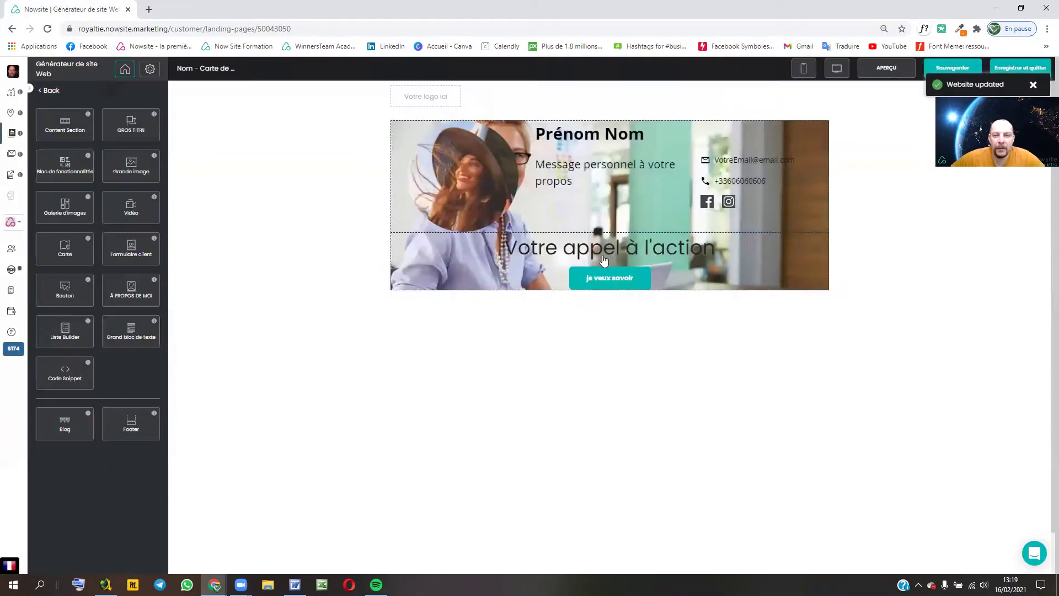